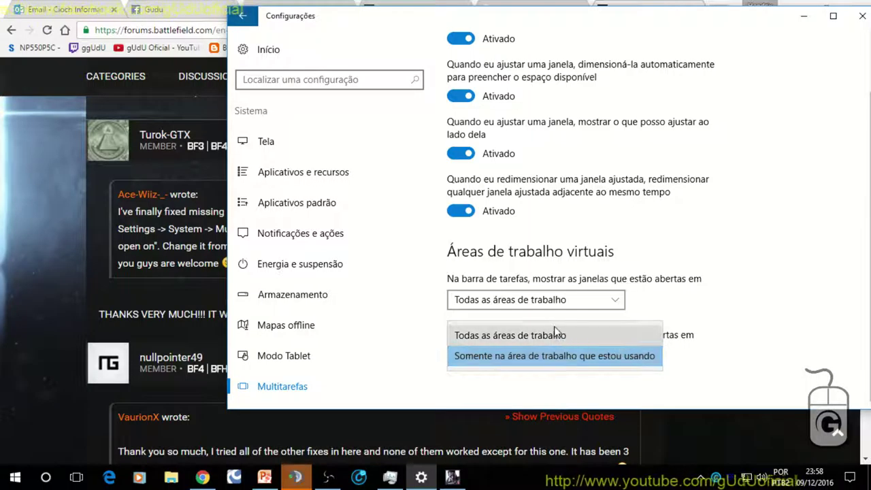
- Set Alt+Tab window switching to include windows from "Todas as áreas de trabalho", and cycle through the open windows
click(556, 334)
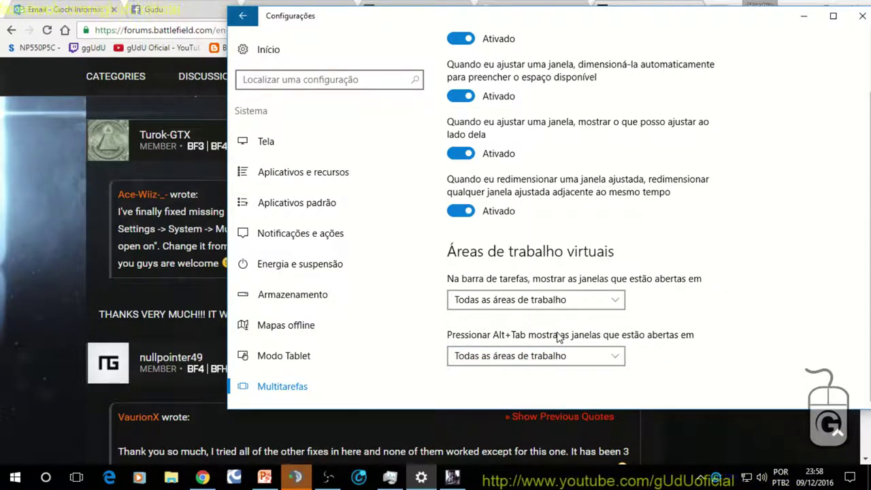
key(alt+Tab)
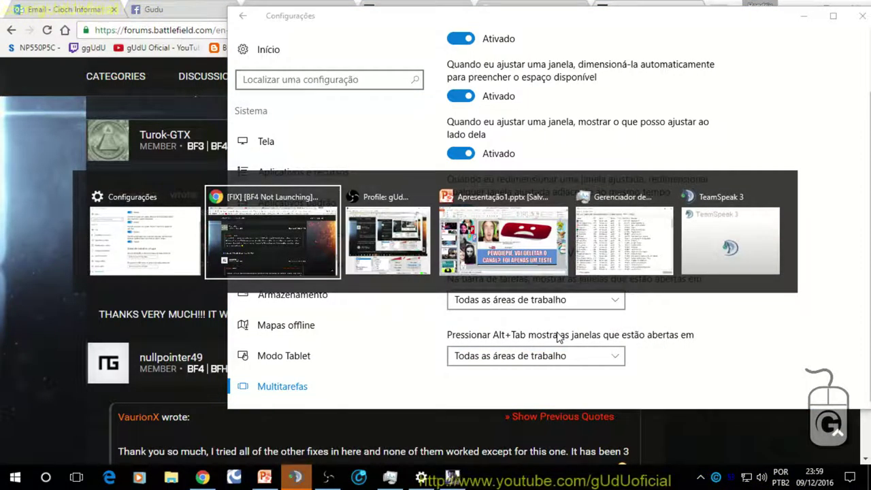
key(alt+Tab)
key(alt+Tab)
key(alt+Tab)
key(alt+Tab)
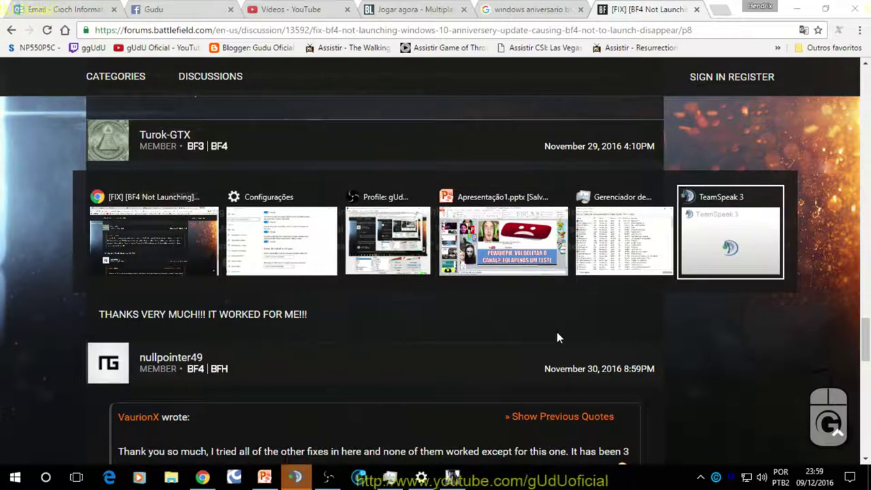
key(alt+Tab)
key(alt+Tab)
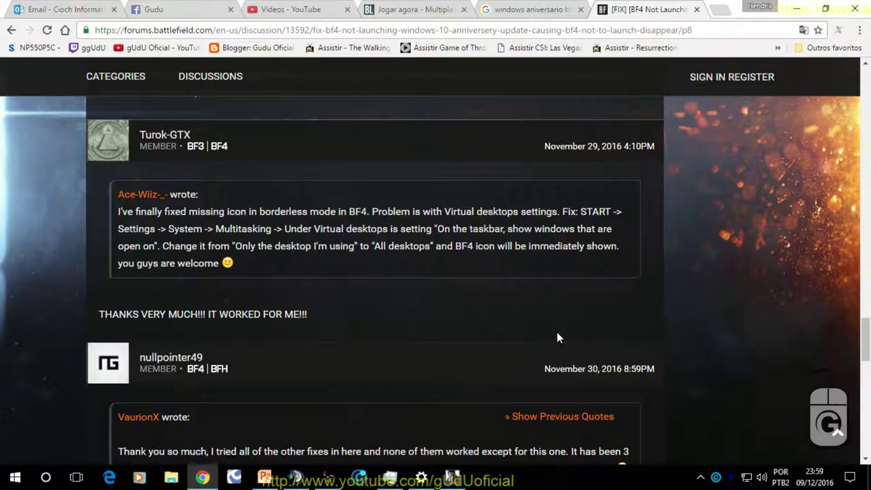
- Switch back to Settings and review the Sistema categories and the snapping and virtual desktop options under Multitarefas
click(421, 477)
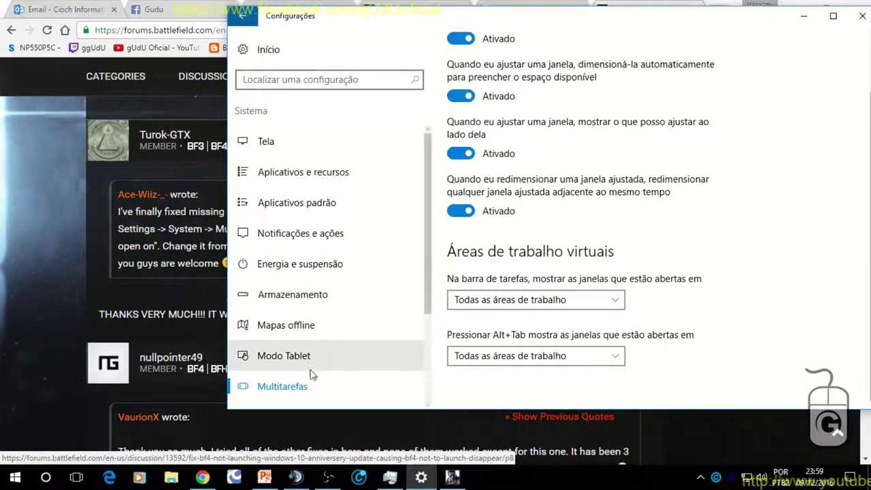
drag(430, 239, 424, 322)
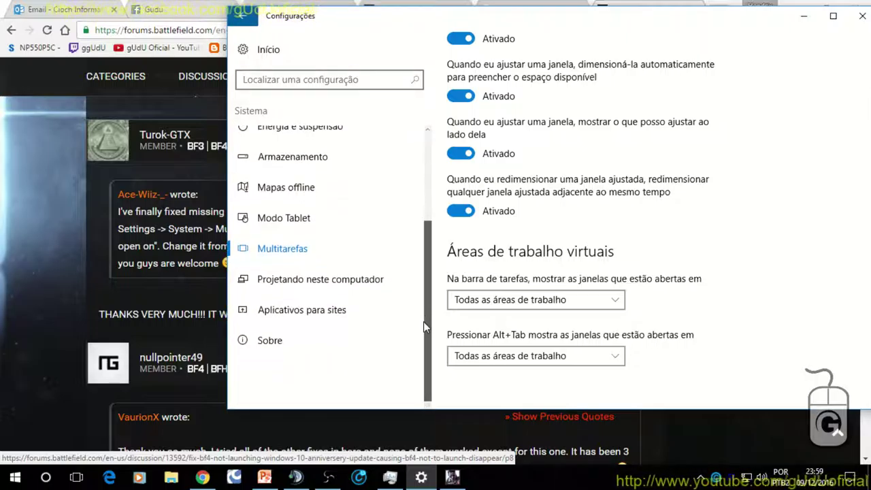
scroll(758, 254, up, 1)
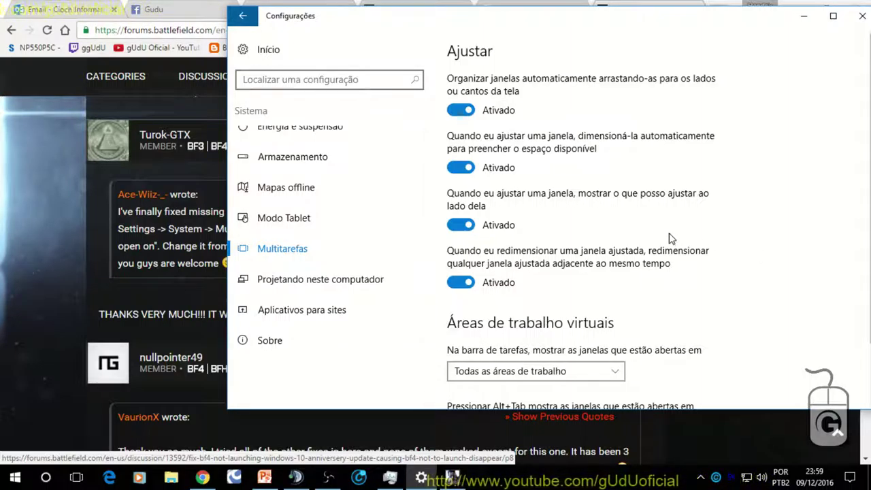
scroll(668, 233, down, 2)
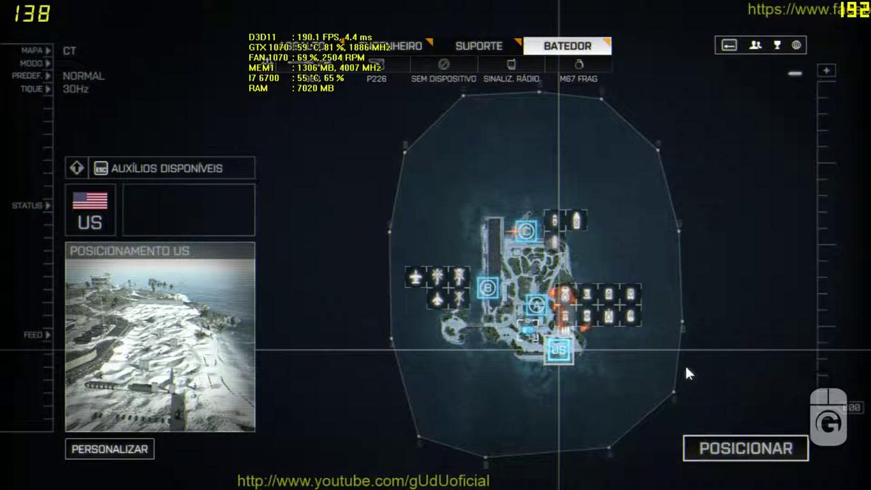
- Switch between Battlefield 4 and Settings, checking the game's taskbar preview and its presence in the window switcher
key(alt+Tab)
mouse_move(459, 481)
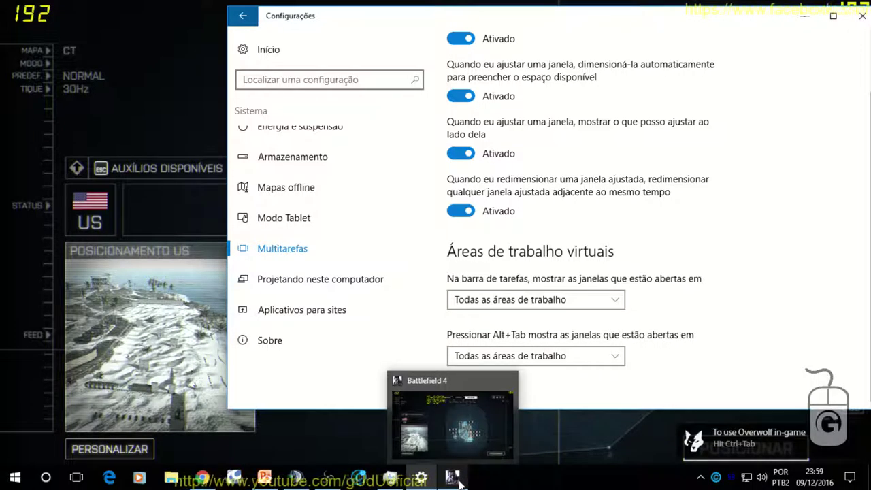
key(alt+Tab)
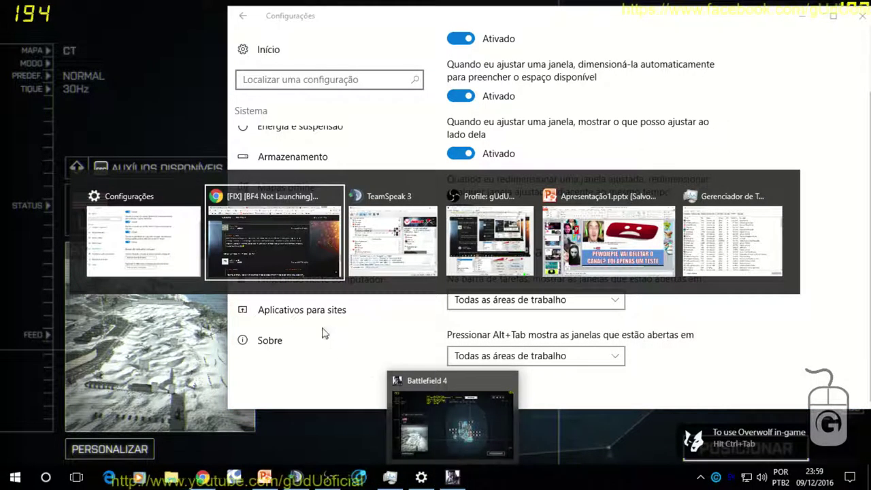
key(alt+Tab)
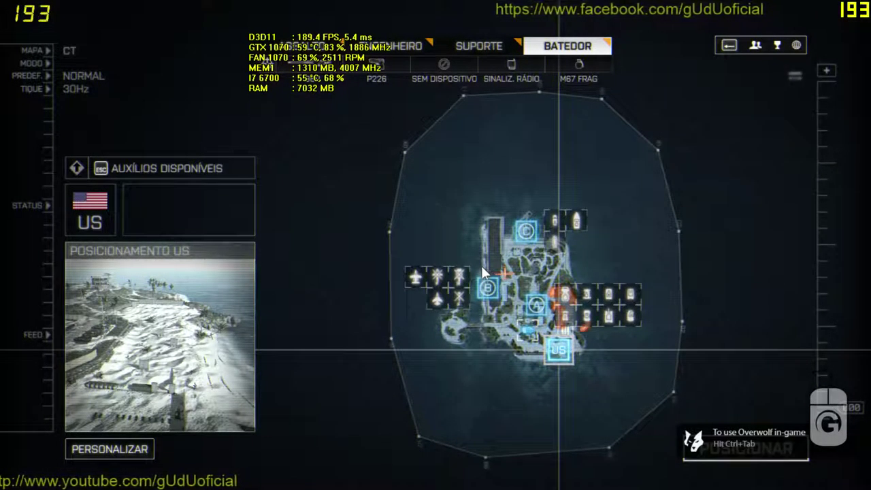
key(alt+Tab)
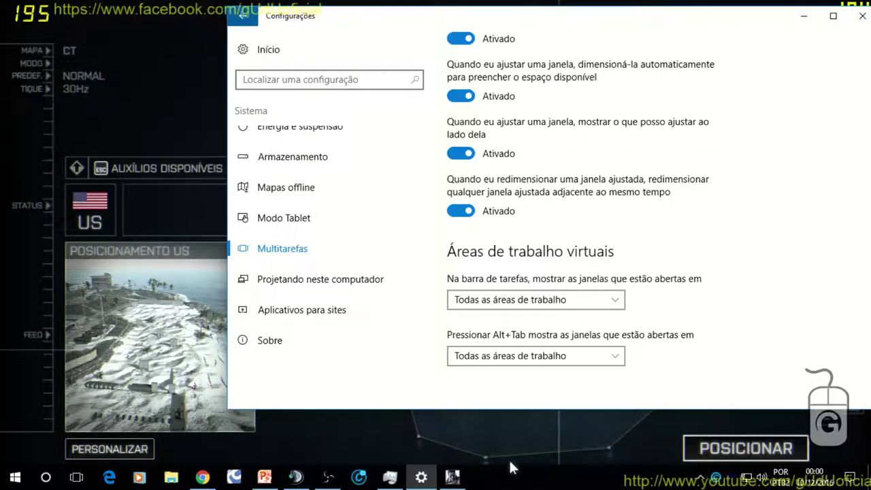
- Switch to Open Broadcaster Software and set the Captura de janela source of Cena 1 to capture the Battlefield 4 window
click(329, 479)
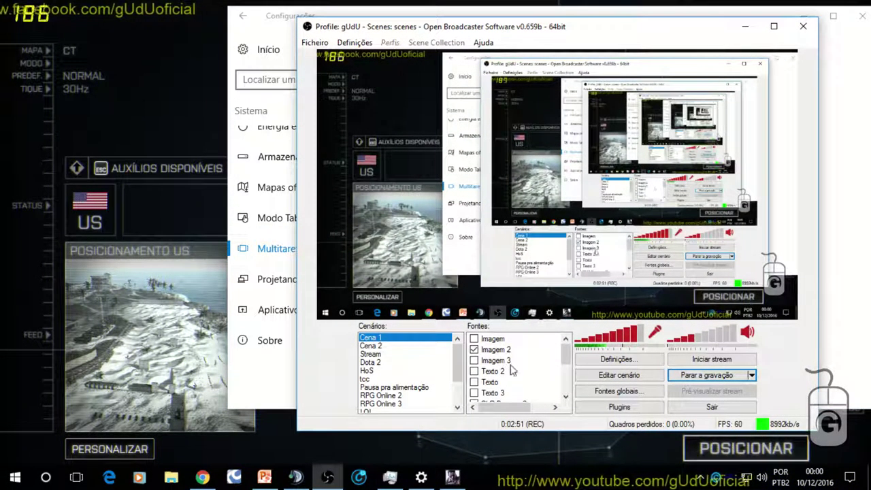
drag(562, 348, 565, 384)
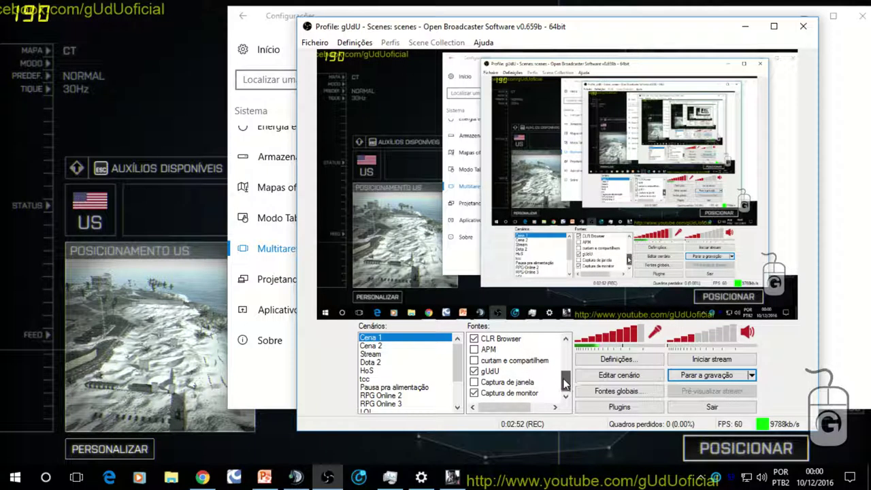
click(502, 385)
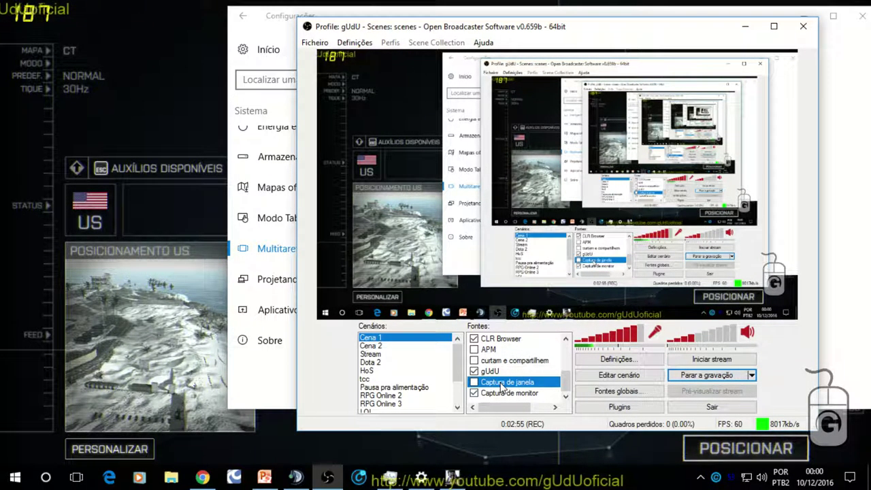
double_click(502, 384)
click(438, 82)
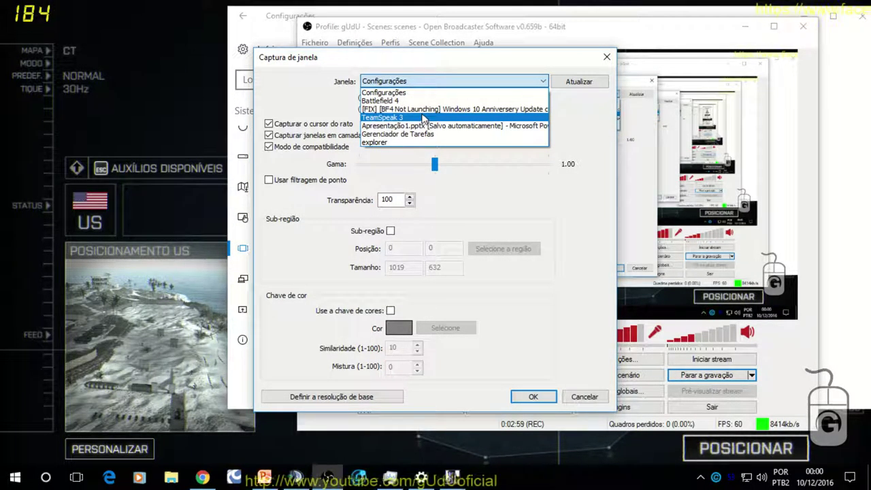
click(401, 101)
click(532, 396)
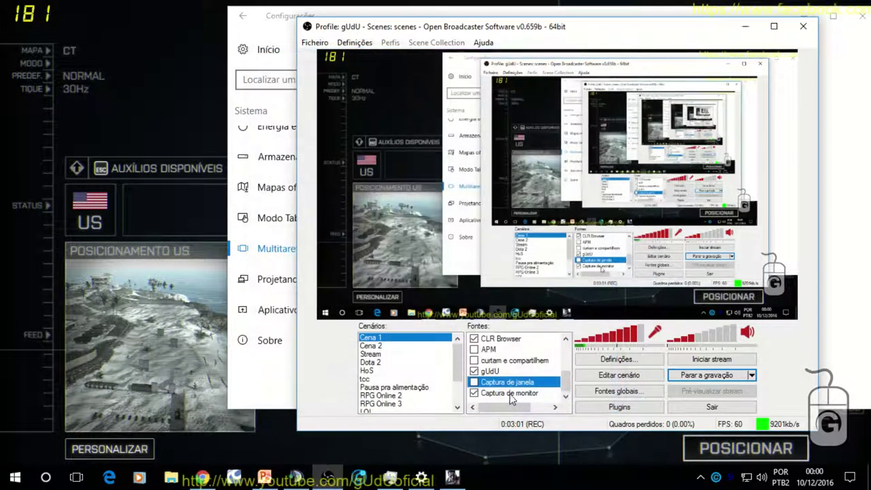
- Enable the Captura de janela source, confirm its Battlefield 4 settings and bring the game window forward
key(space)
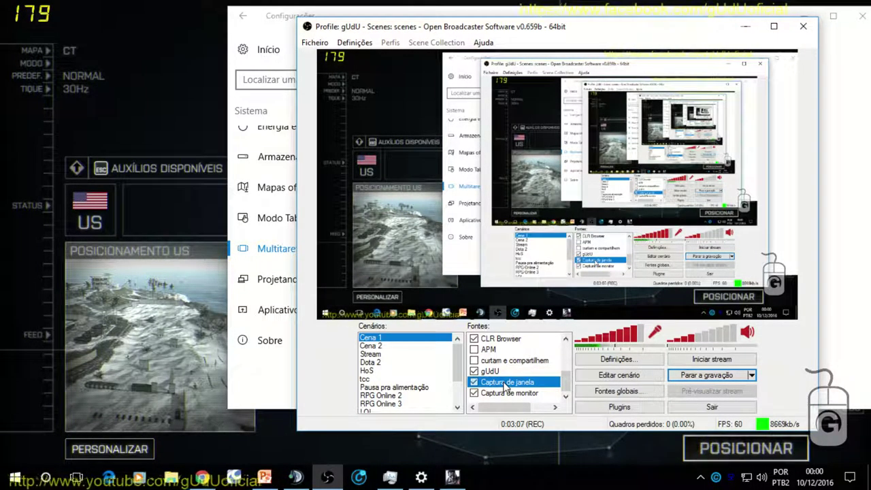
double_click(504, 383)
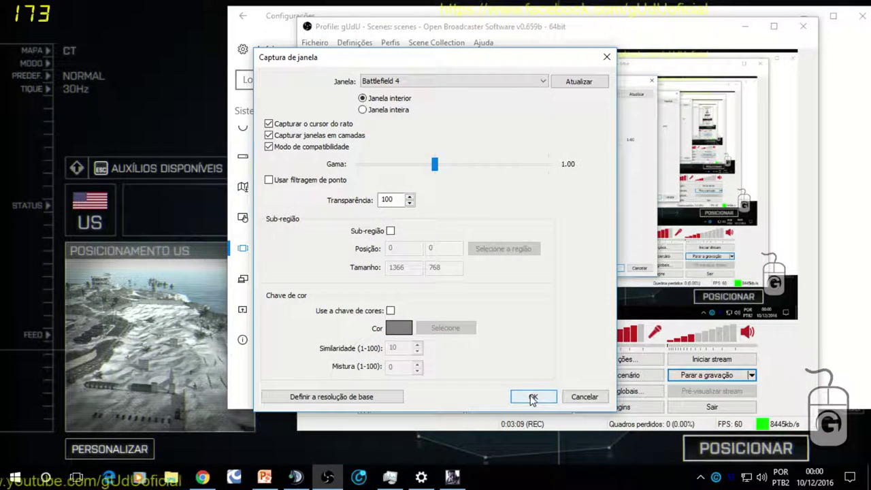
click(533, 397)
click(452, 479)
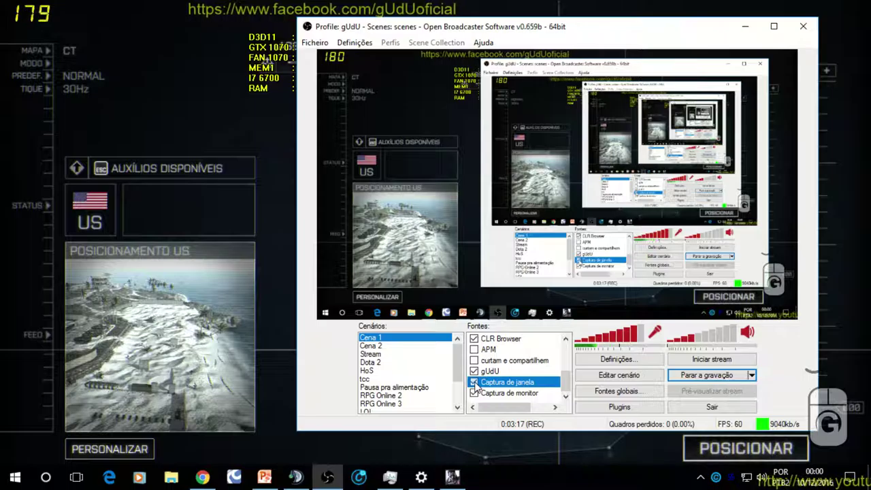
- Reselect Battlefield 4 in the Captura de janela source of Cena 1 and set the capture area to Janela inteira
click(415, 347)
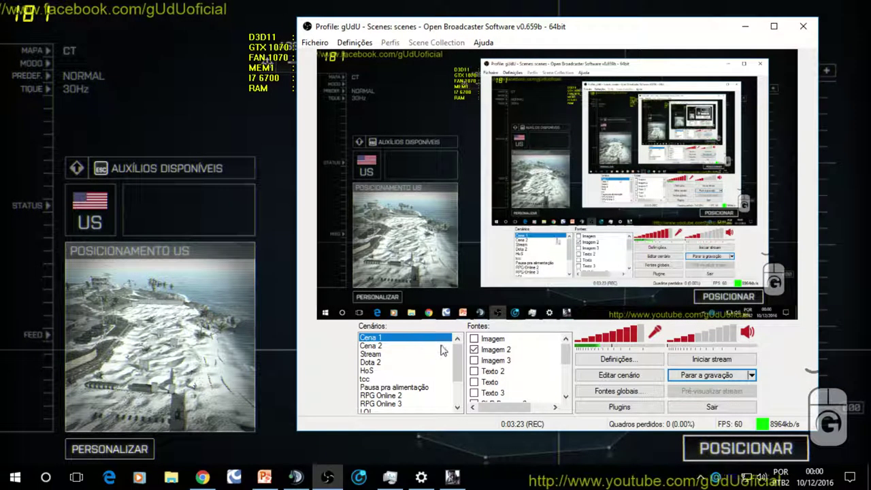
scroll(563, 398, down, 3)
double_click(517, 382)
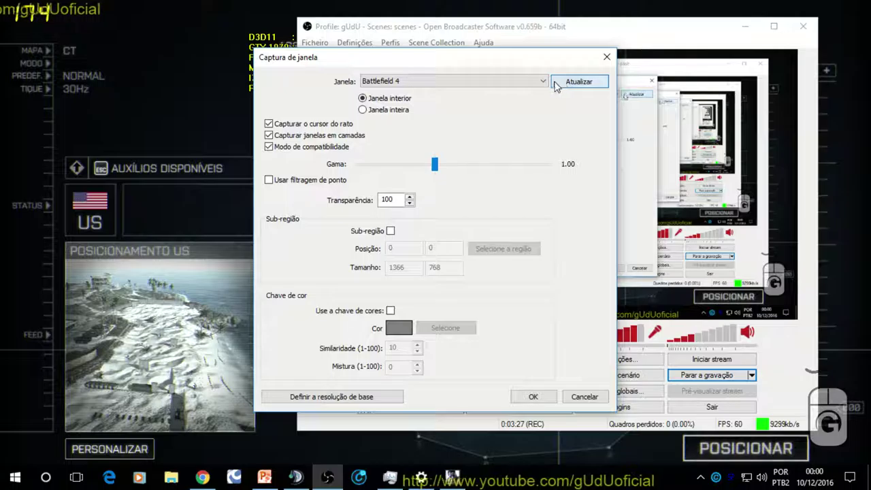
click(539, 81)
click(419, 95)
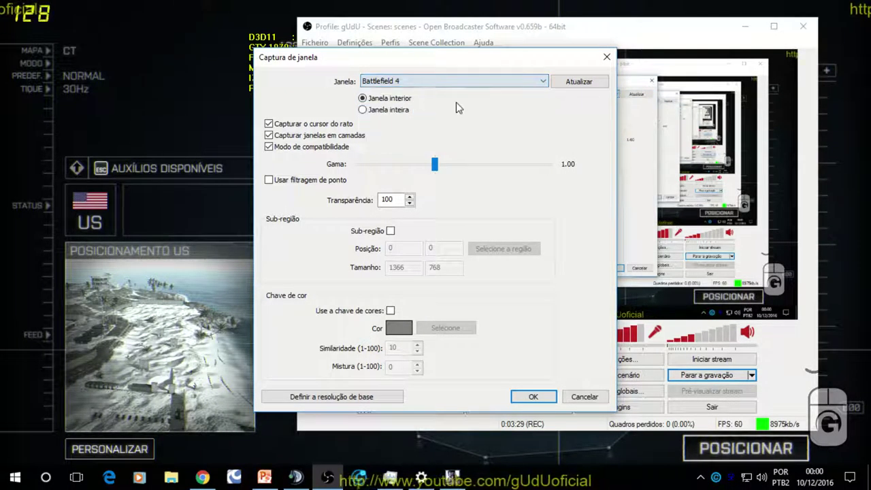
click(386, 110)
click(534, 395)
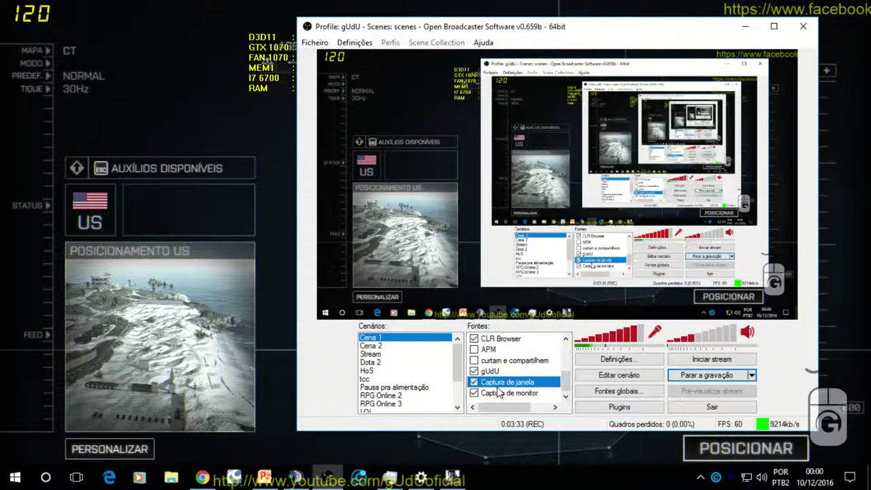
- Move the Open Broadcaster Software window slightly, review the Captura de janela settings without changes, and disable that source
drag(544, 33, 516, 37)
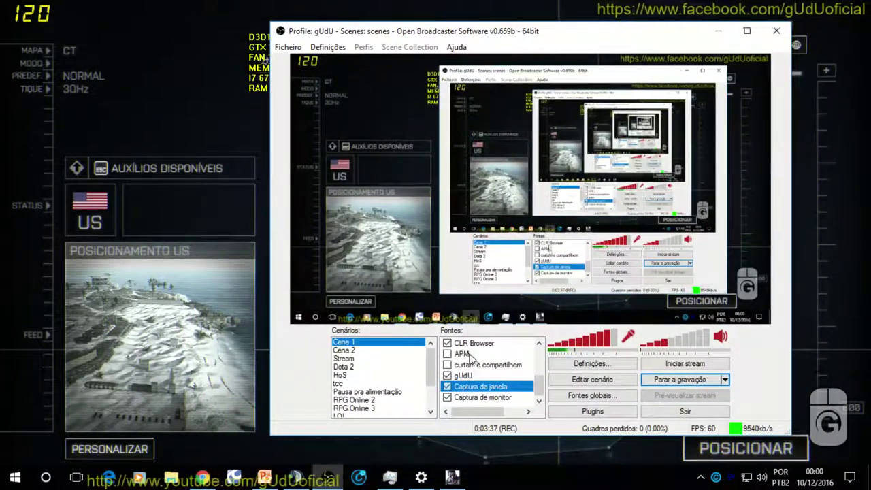
double_click(482, 387)
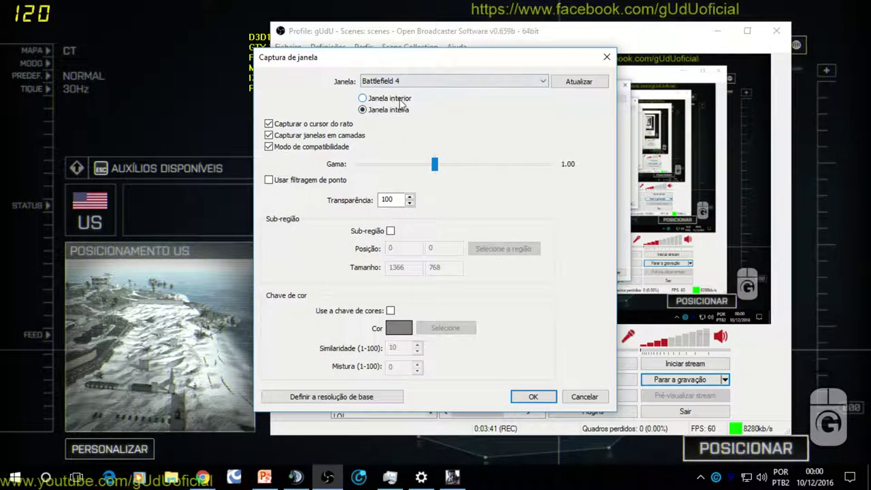
click(603, 56)
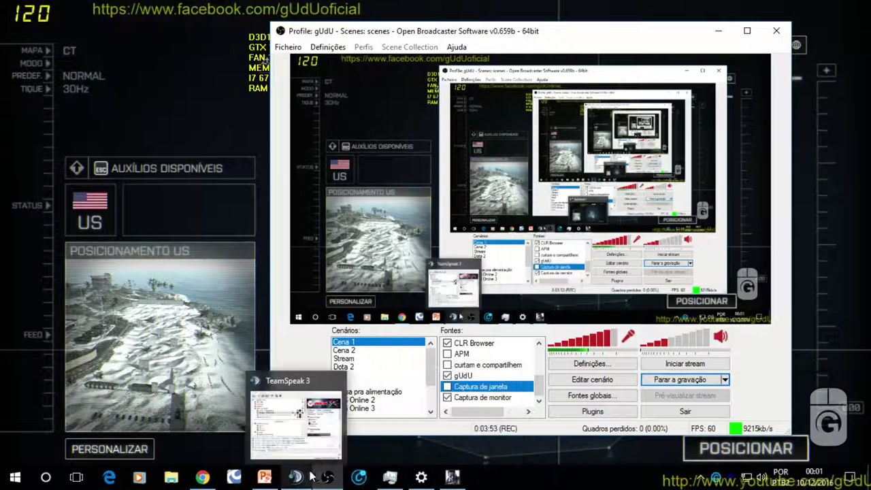
- Show the desktop, restore Open Broadcaster Software and switch back to Settings
key(super+d)
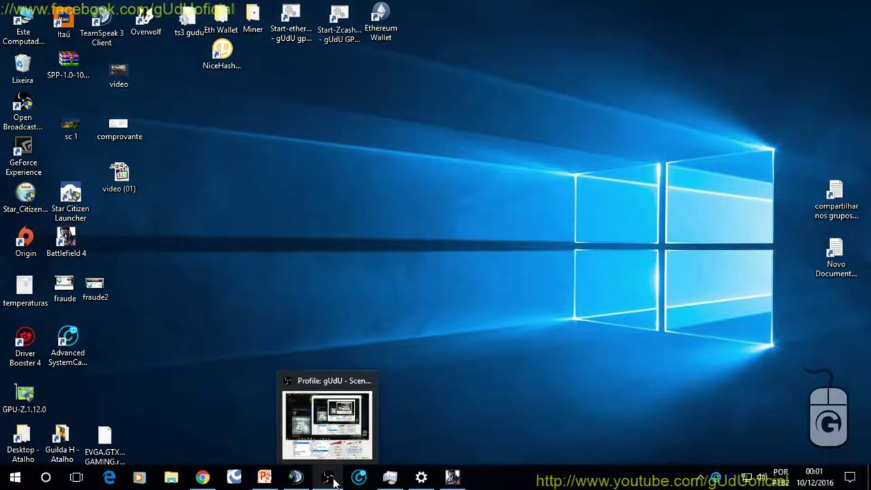
click(333, 480)
click(419, 478)
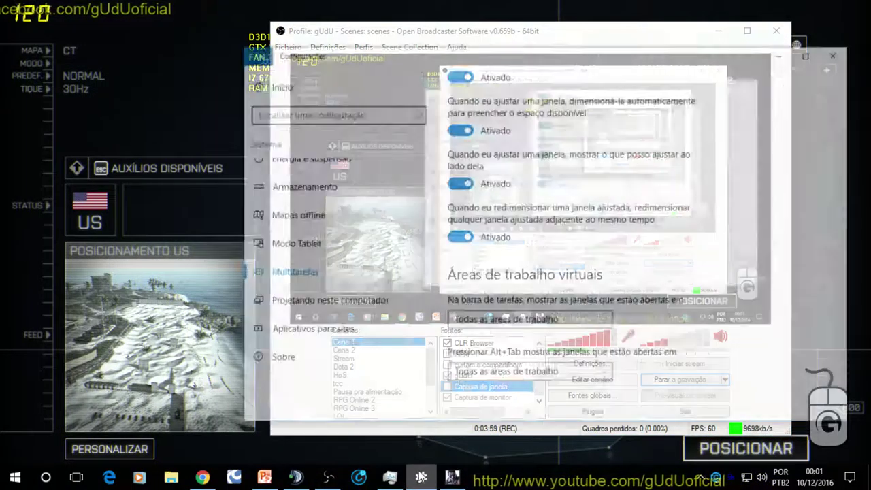
- Under Multitarefas, choose "Todas as áreas de trabalho" for the windows shown on the taskbar
scroll(644, 275, up, 2)
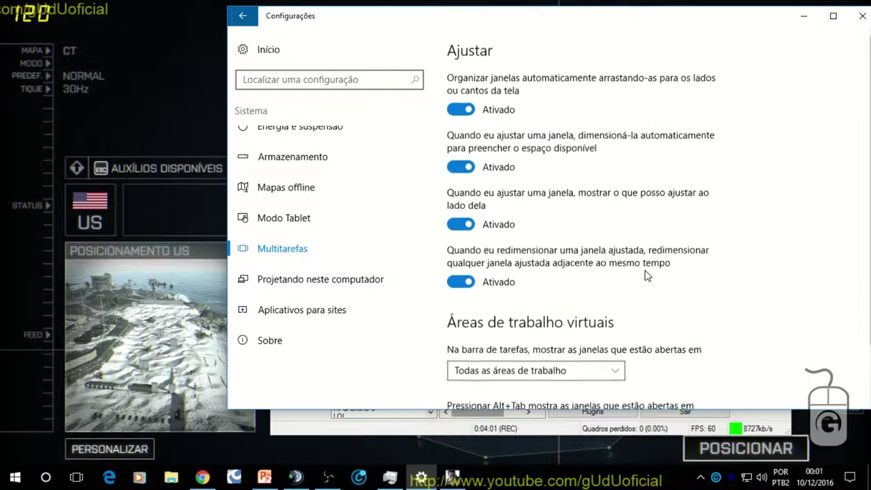
scroll(408, 248, up, 3)
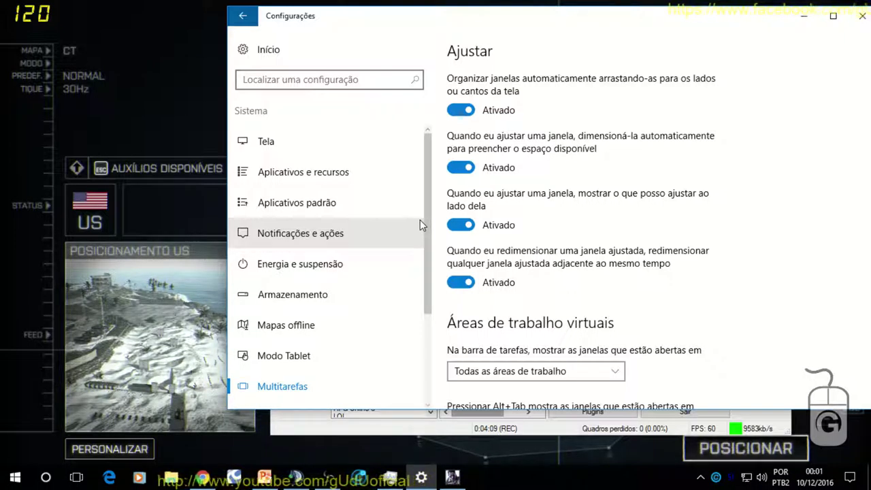
scroll(419, 225, down, 3)
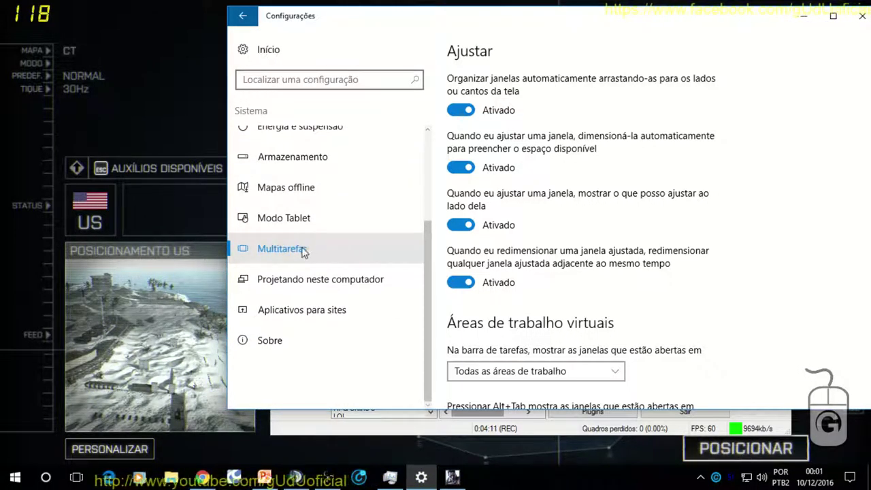
scroll(483, 246, down, 2)
click(496, 303)
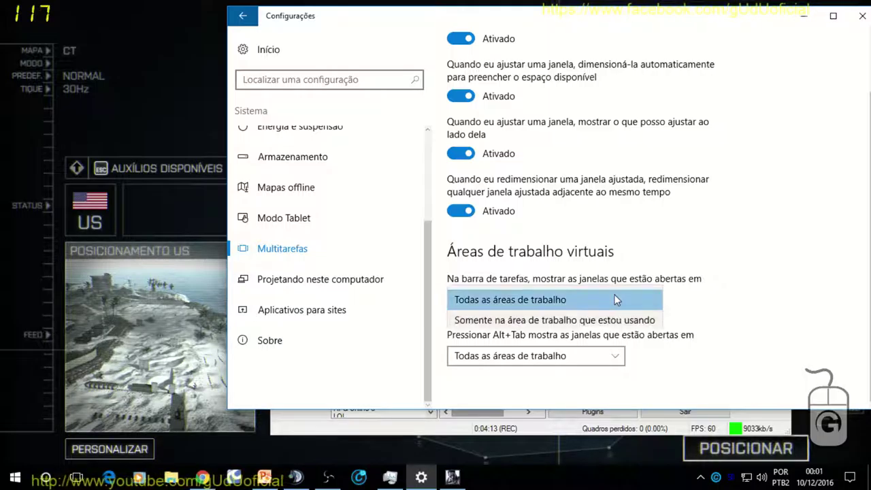
click(500, 300)
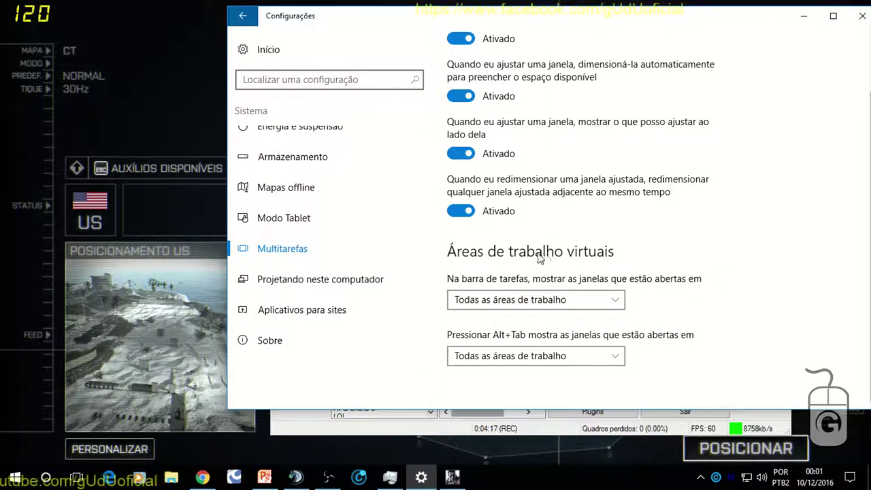
- Open the Projetando neste computador page of the system settings
click(334, 280)
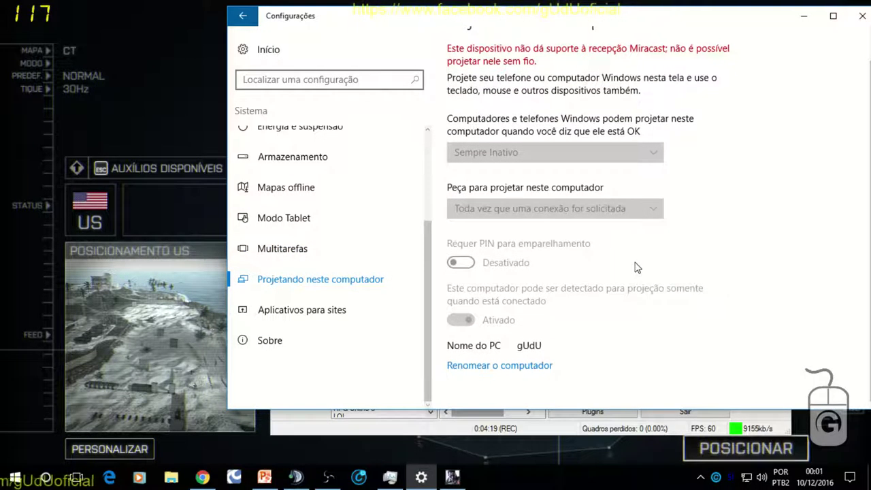
- Check the Aplicativos para sites page, then return to Multitarefas to review the virtual desktop options, repositioning the settings window slightly
click(334, 310)
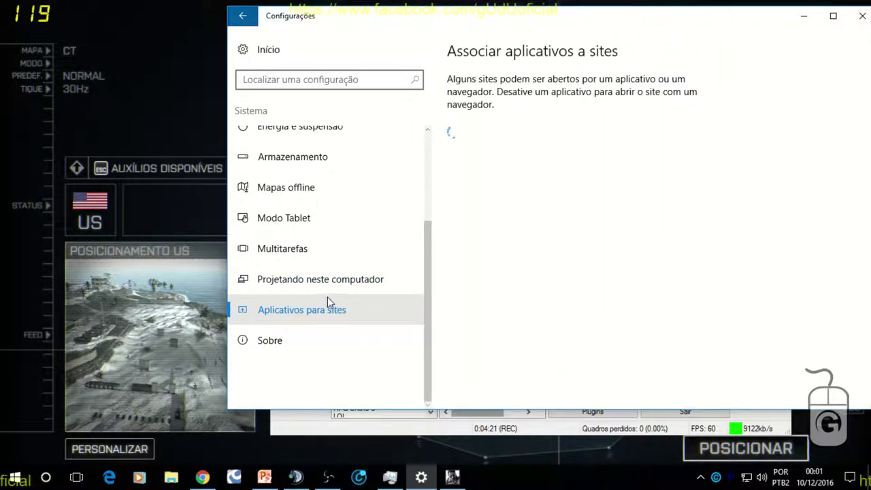
click(307, 249)
scroll(362, 254, up, 2)
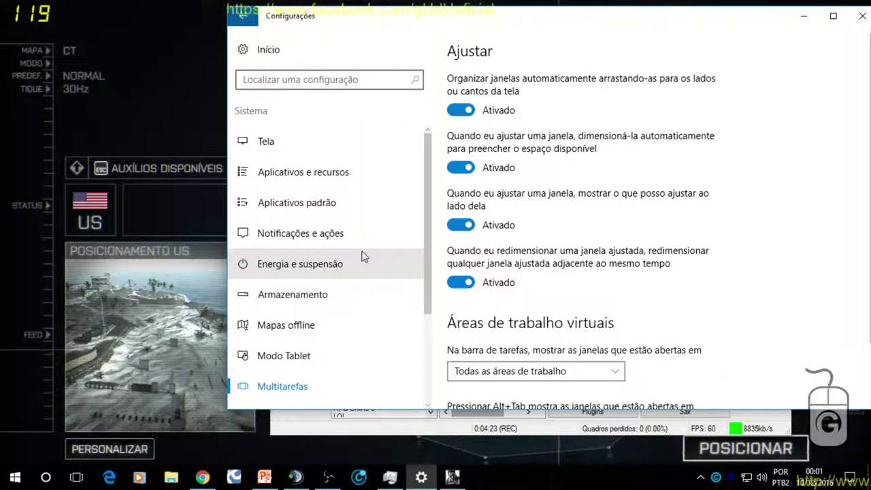
scroll(385, 326, down, 3)
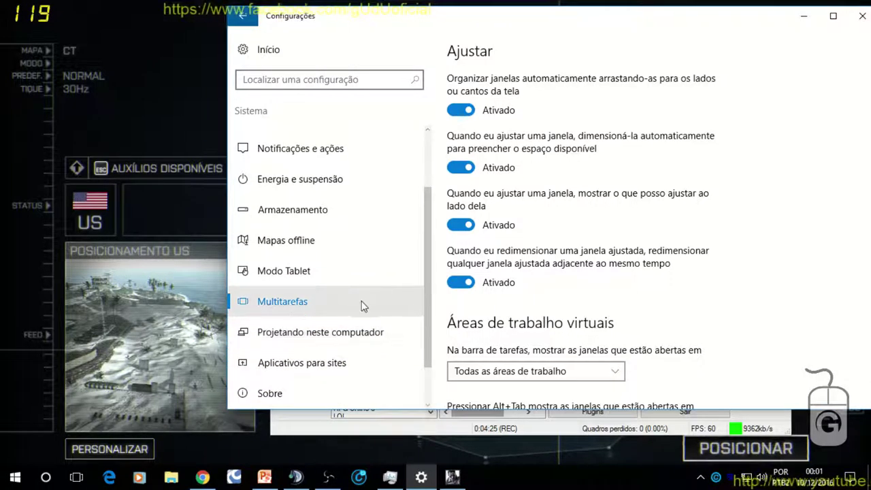
scroll(760, 245, down, 1)
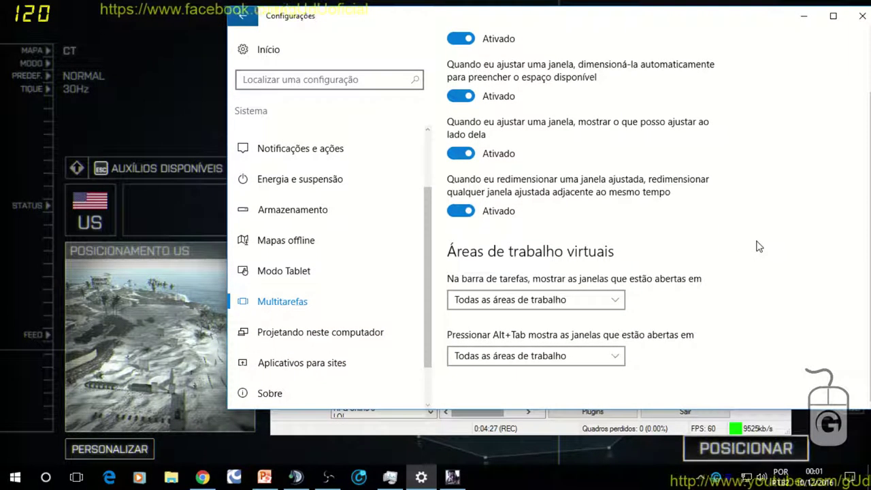
scroll(757, 246, up, 1)
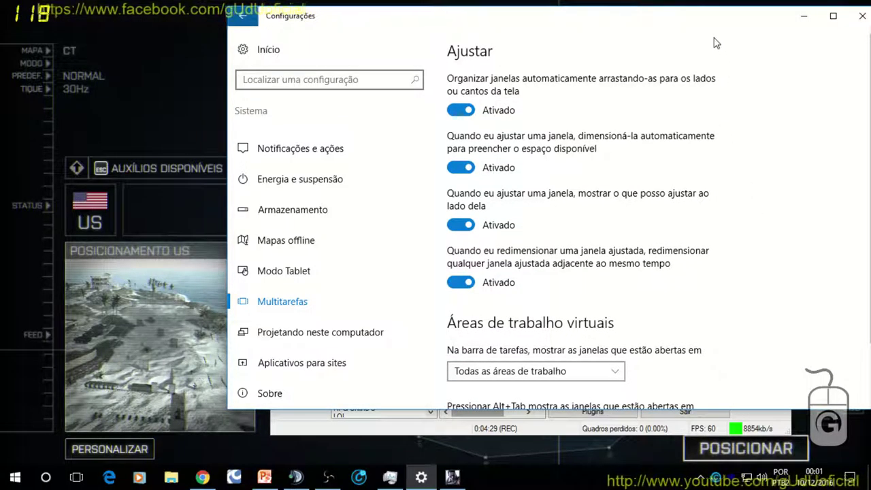
drag(703, 23, 625, 34)
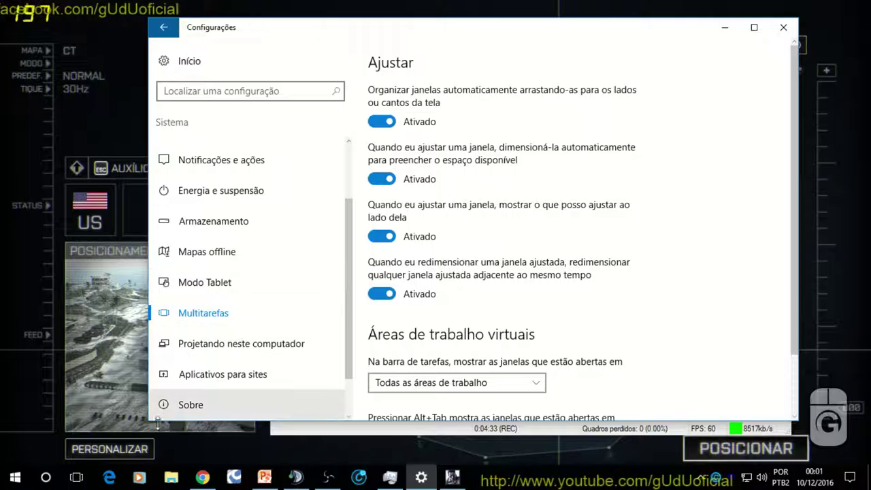
- Switch to Chrome and open the first page of the Battlefield 4 Windows 10 Anniversary Update forum thread in a new tab
click(204, 478)
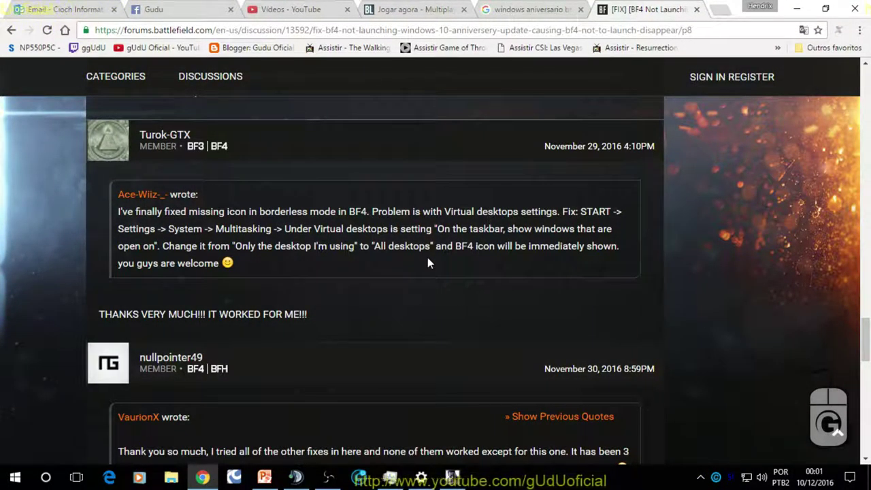
middle_click(11, 30)
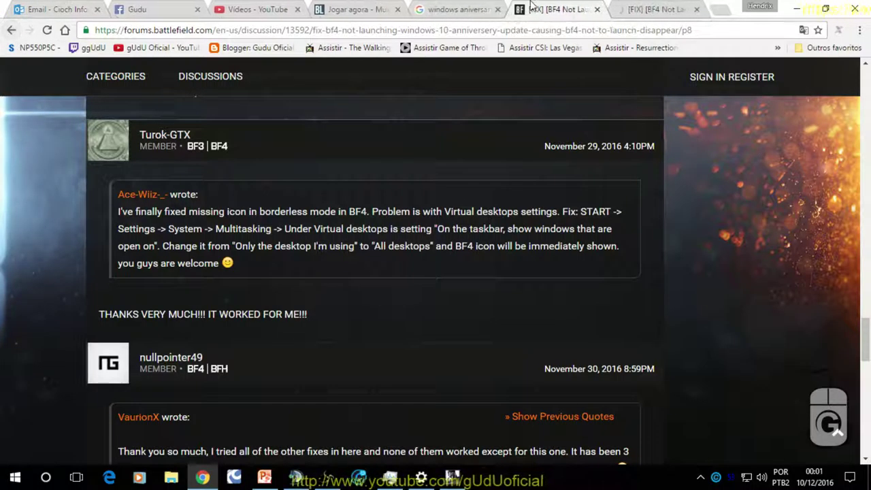
scroll(401, 335, up, 1)
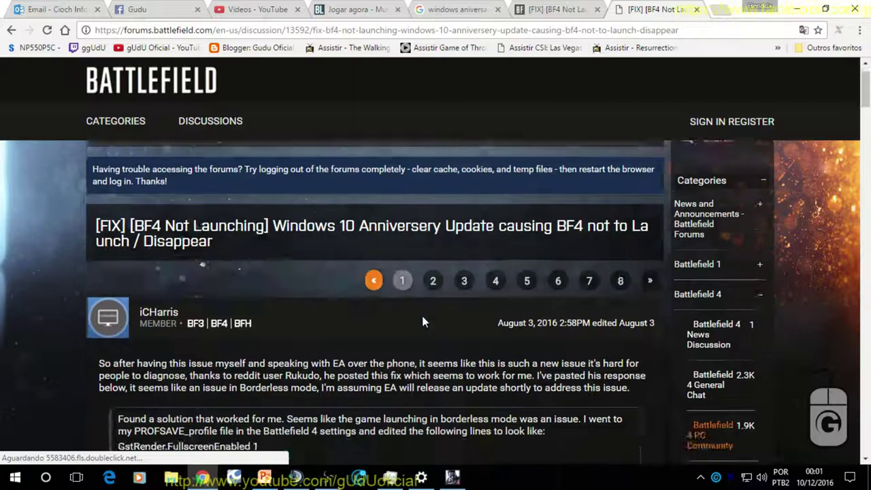
- Read the forum thread's PROFSAVE_profile fullscreen fix and the replies below it, ending back at the thread title
scroll(422, 316, down, 6)
scroll(278, 239, up, 2)
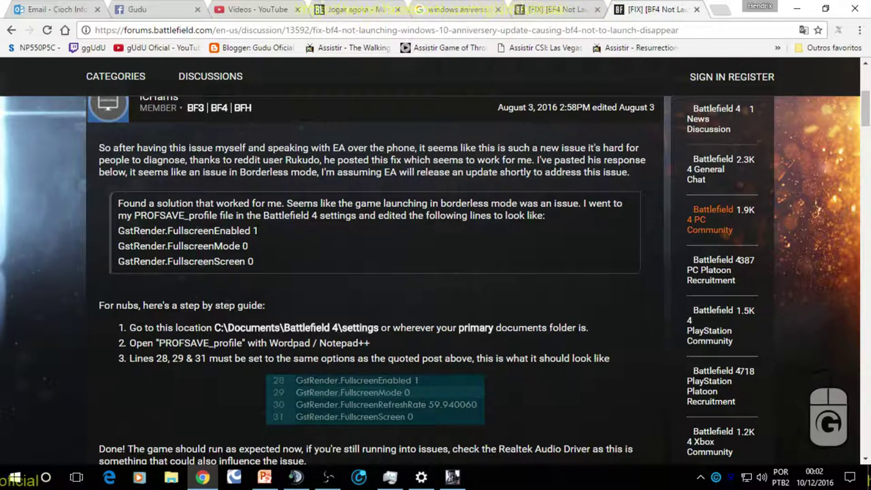
scroll(309, 257, down, 2)
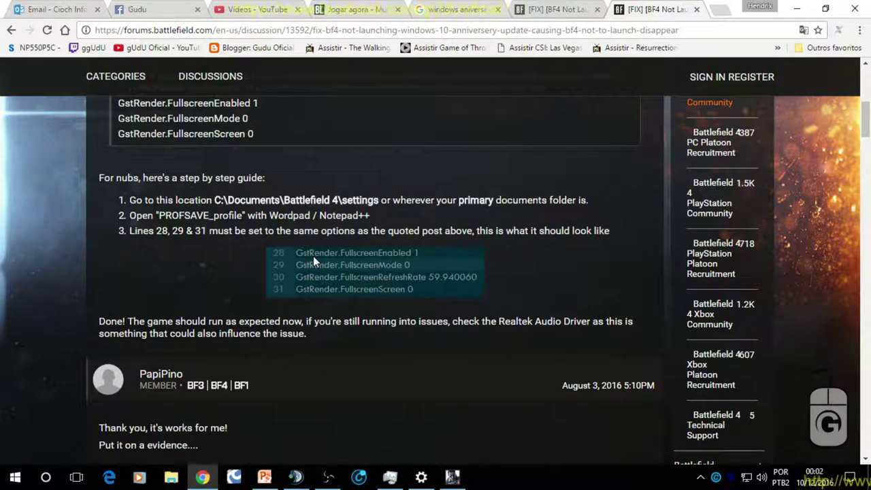
scroll(313, 256, down, 3)
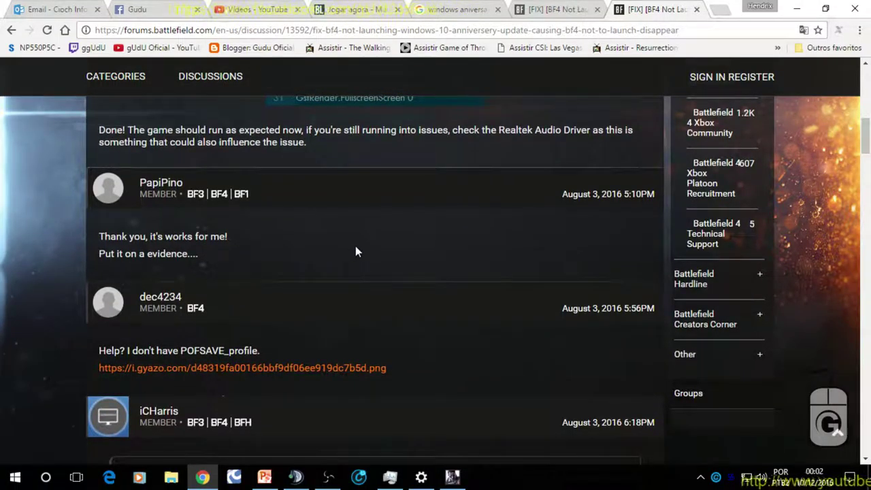
mouse_move(454, 479)
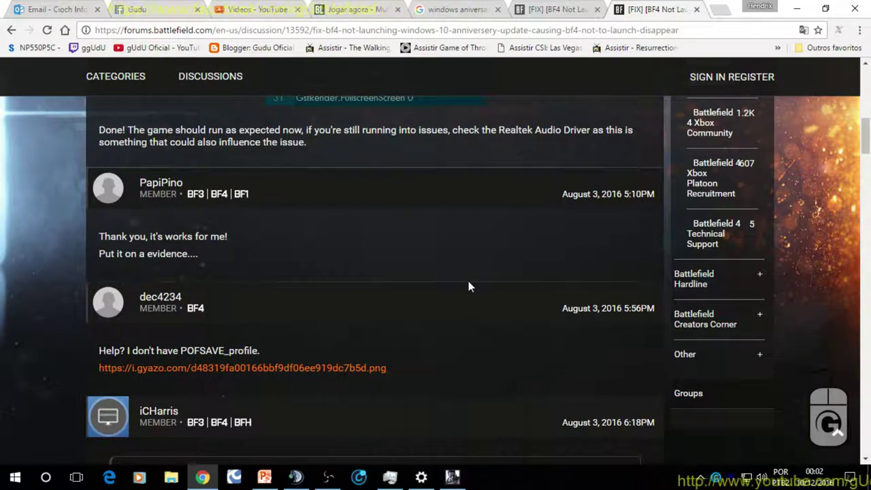
scroll(468, 281, down, 4)
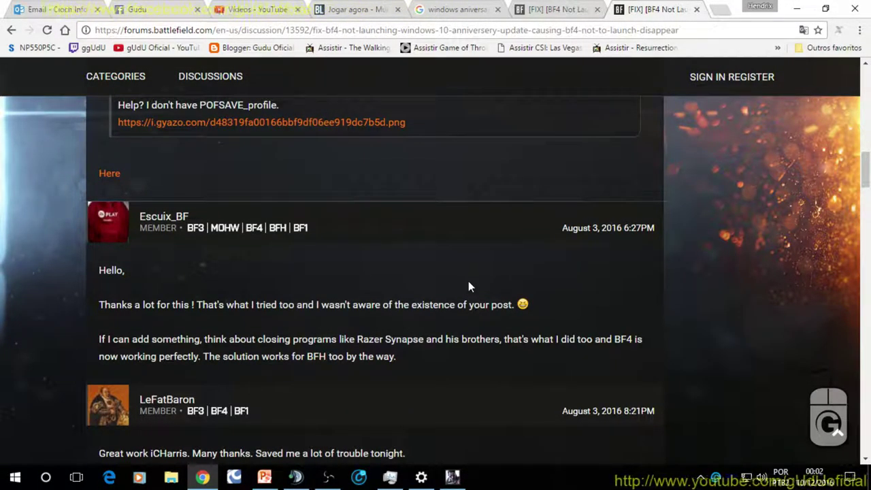
scroll(468, 281, up, 15)
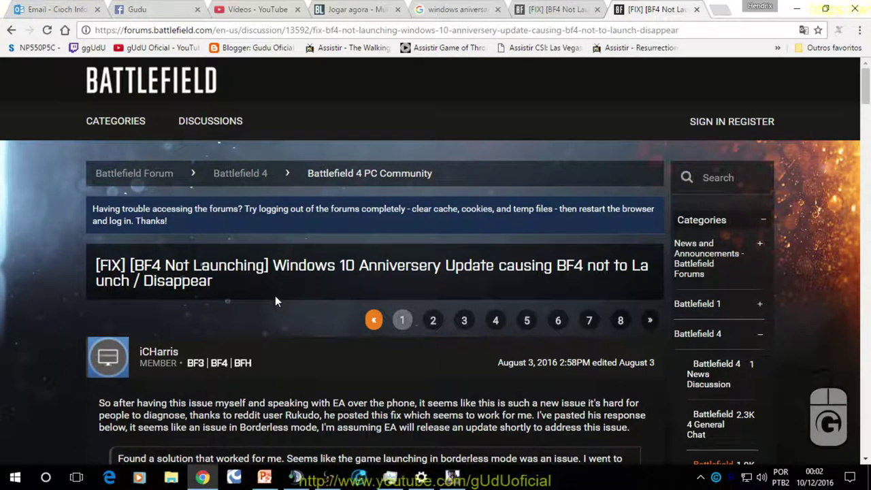
- Switch back to Settings to review the virtual desktop options under Multitarefas, and bring up Open Broadcaster Software
click(421, 477)
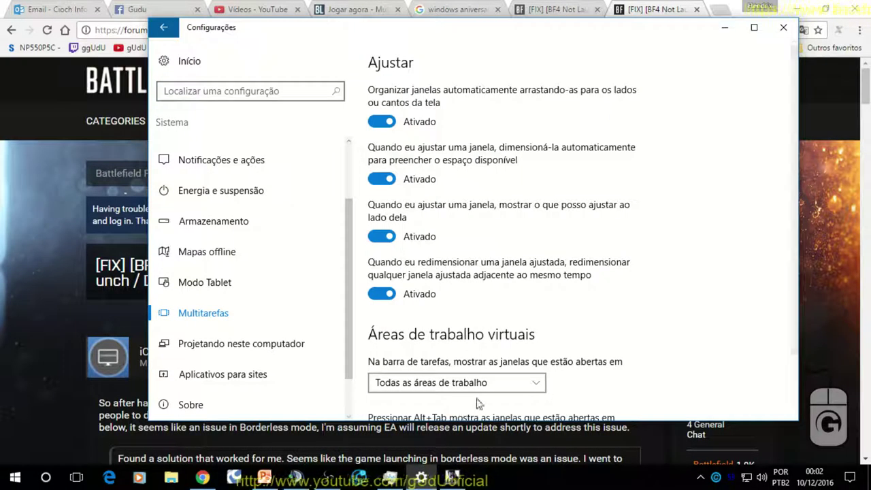
scroll(629, 296, down, 2)
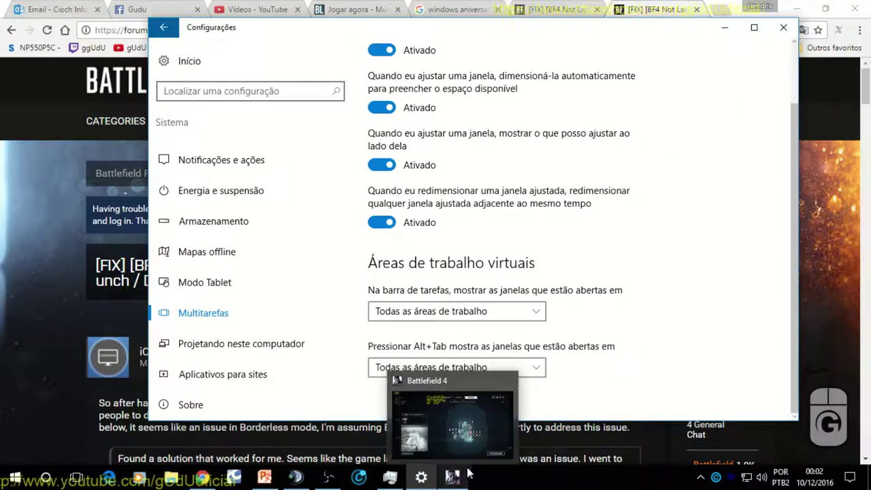
click(327, 477)
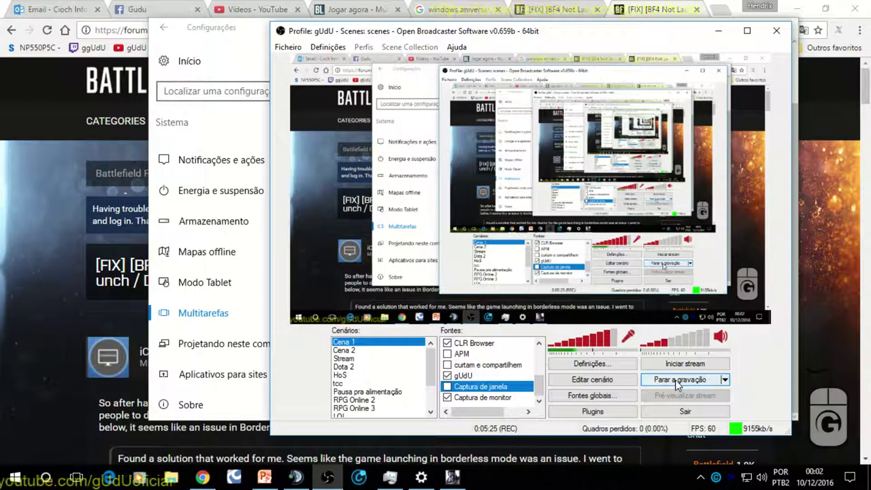